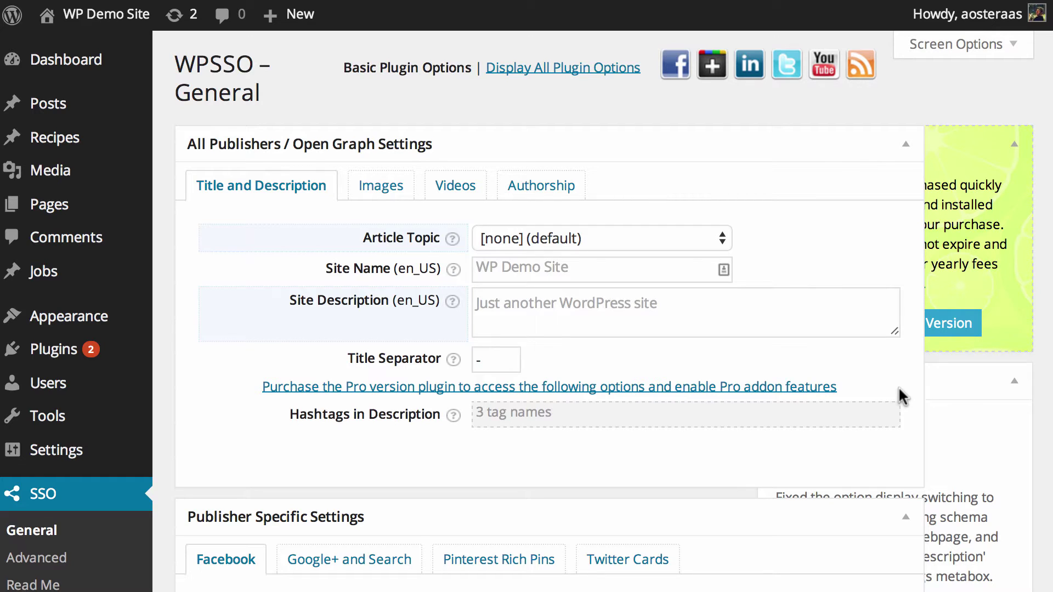
# - Choose Internet Tools from the Article Topic list, replacing the default [none]
pyautogui.click(720, 237)
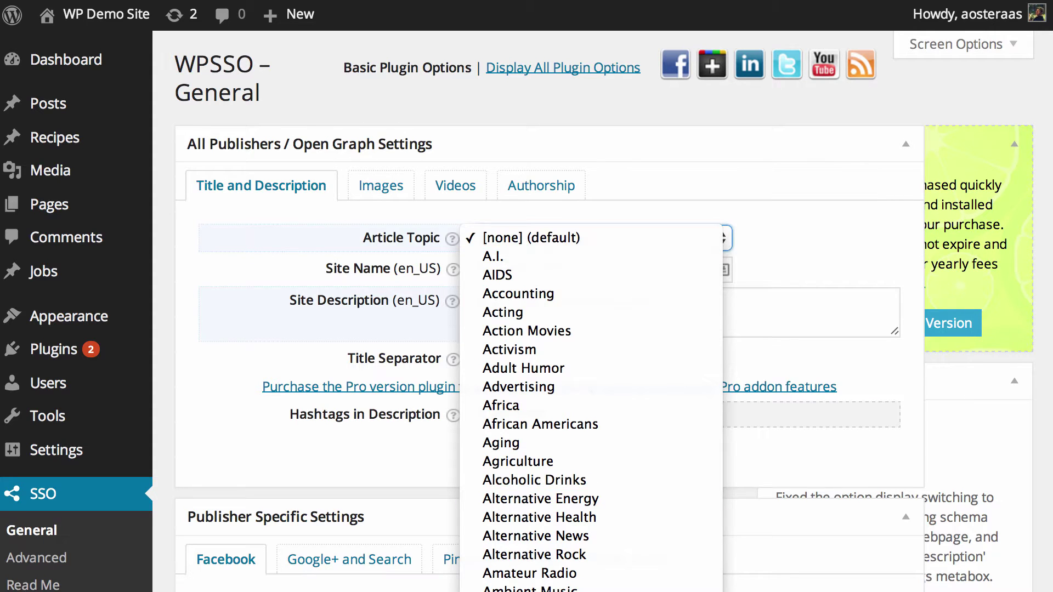
pyautogui.scroll(-10, 631, 516)
pyautogui.scroll(-20, 625, 507)
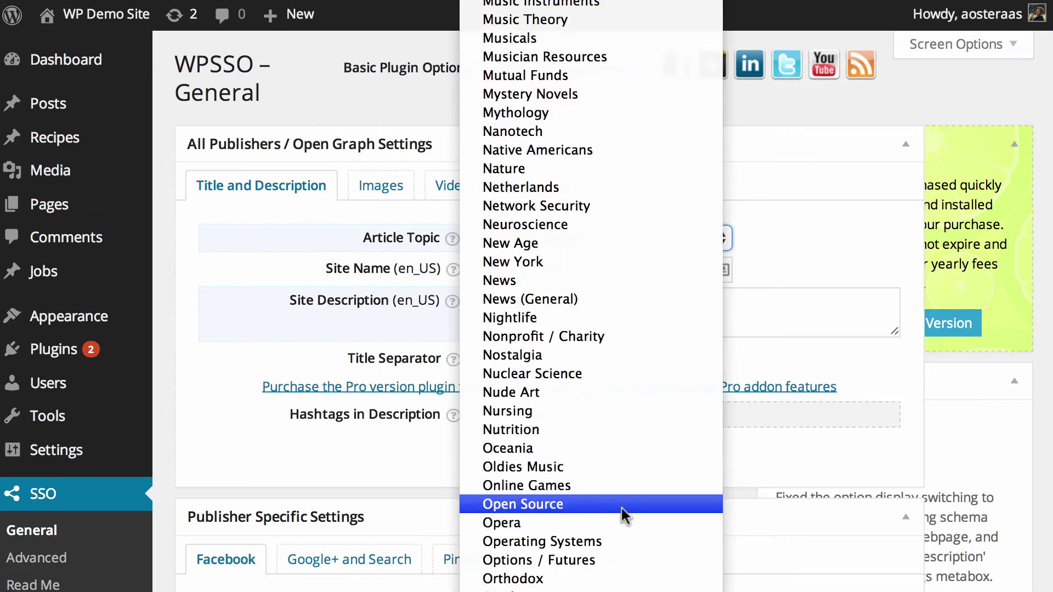
pyautogui.write('int')
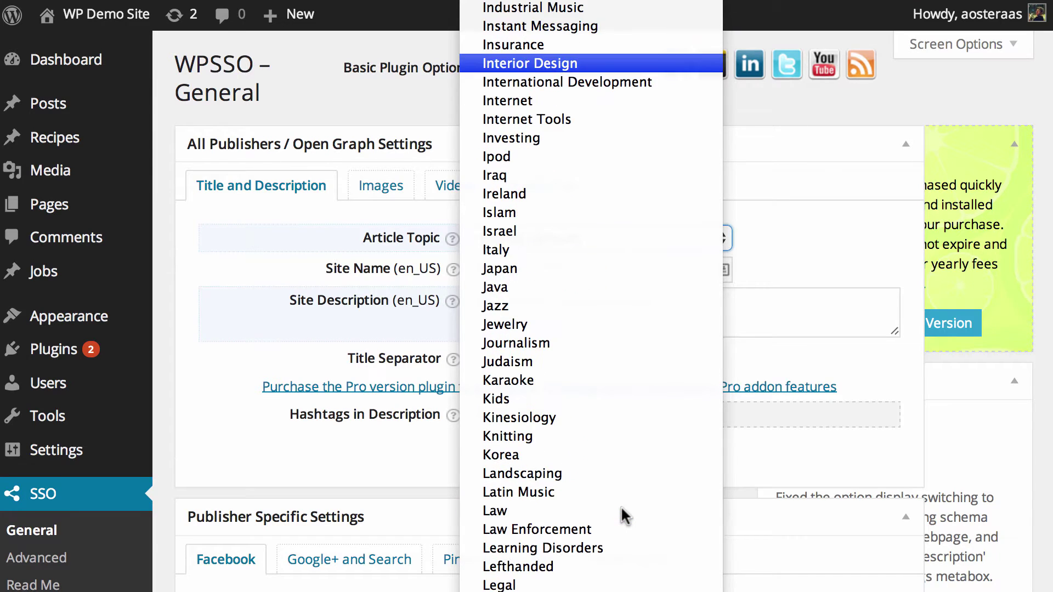
pyautogui.write('erne')
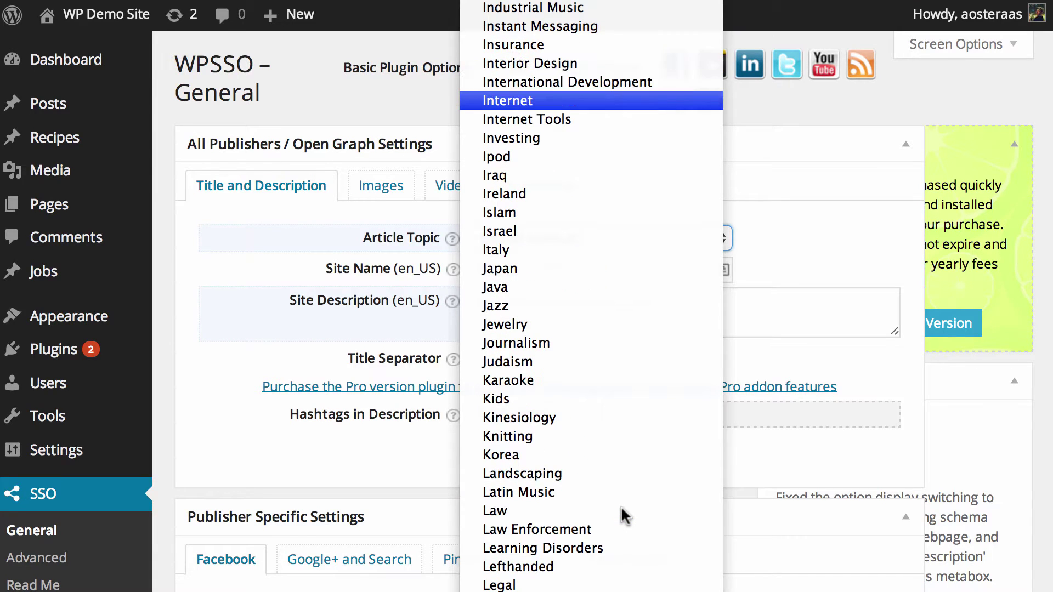
pyautogui.write('t')
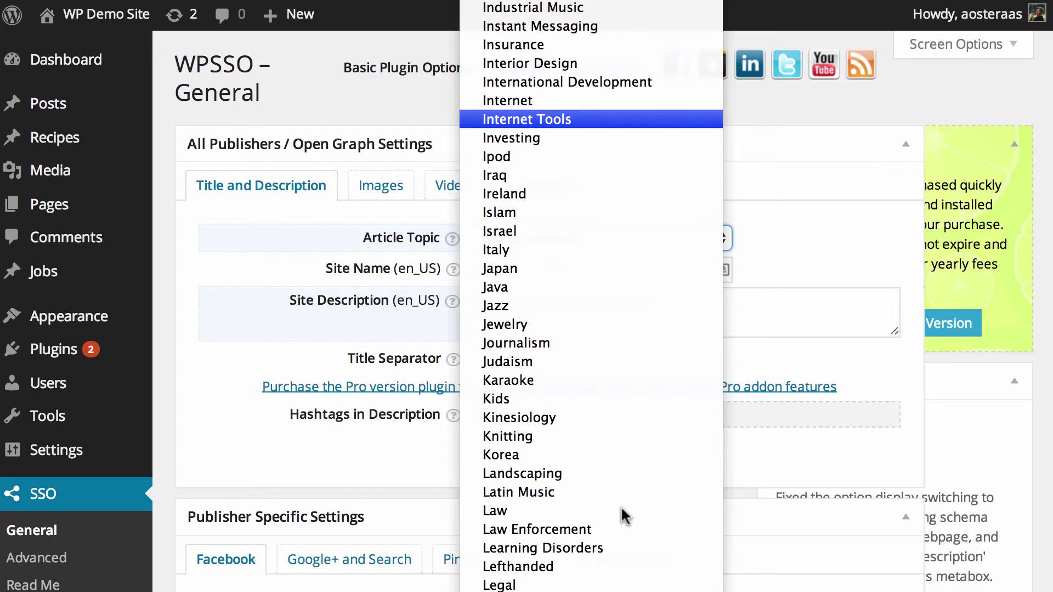
pyautogui.press('Return')
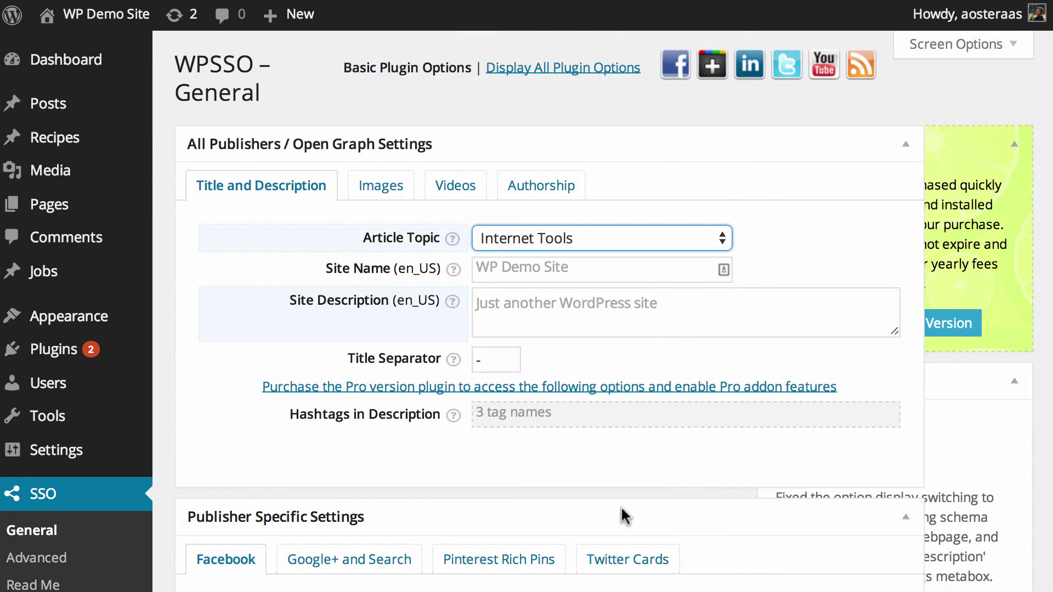
pyautogui.click(762, 285)
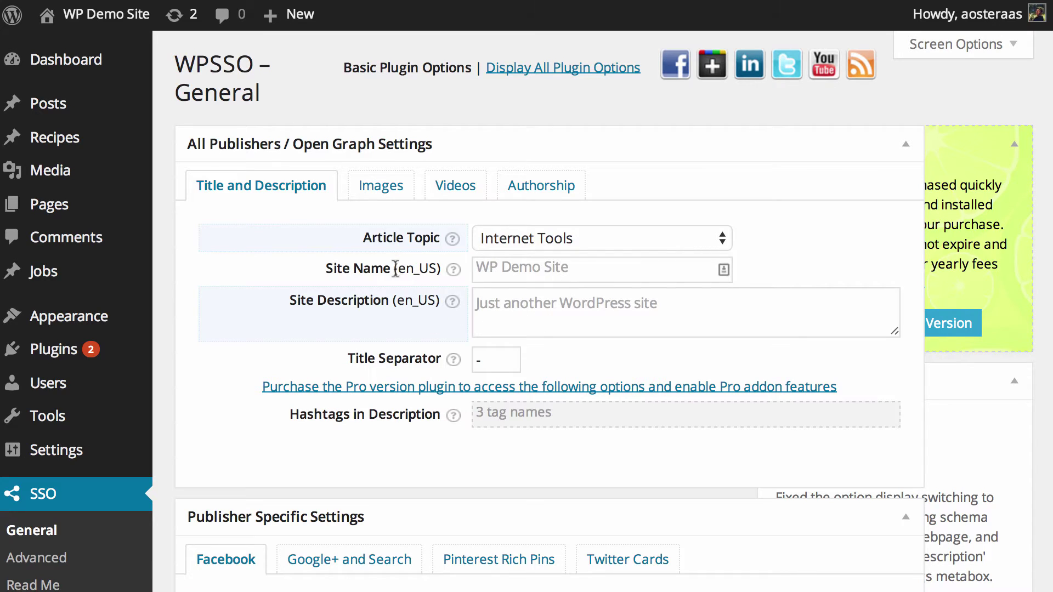
pyautogui.click(534, 268)
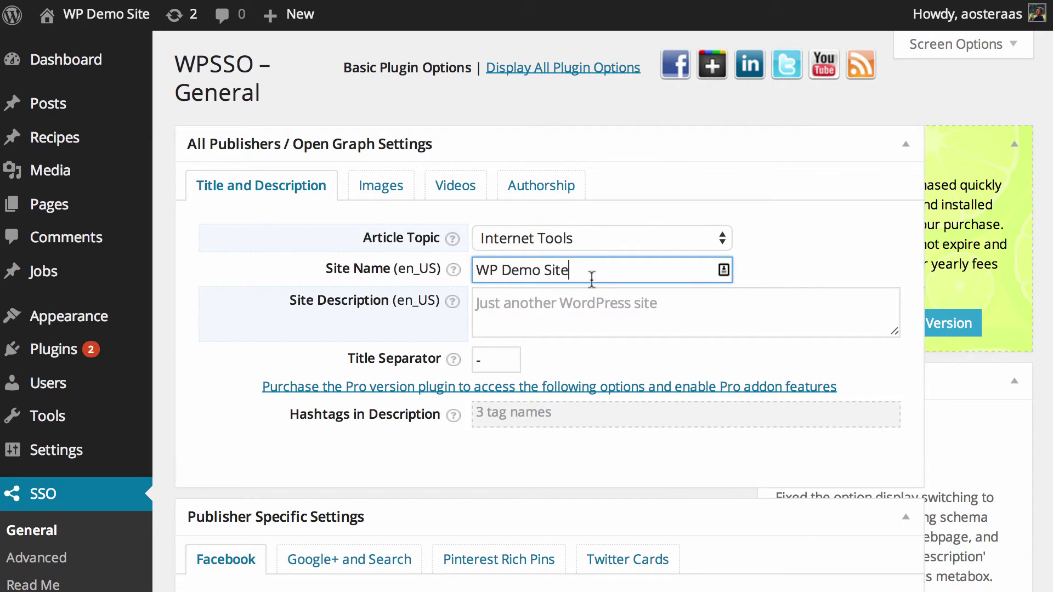
pyautogui.click(584, 308)
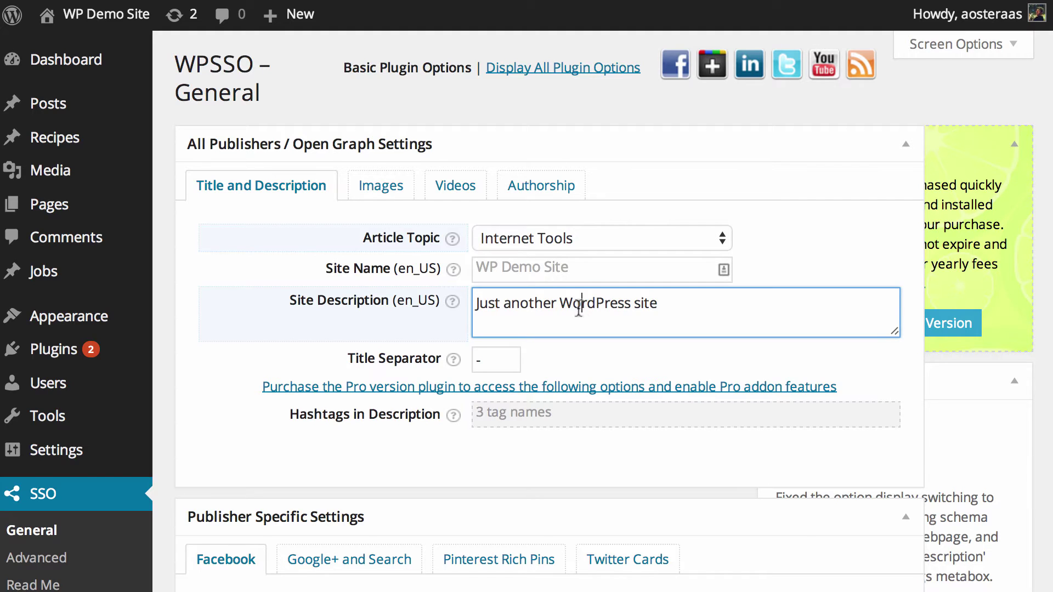
pyautogui.click(496, 363)
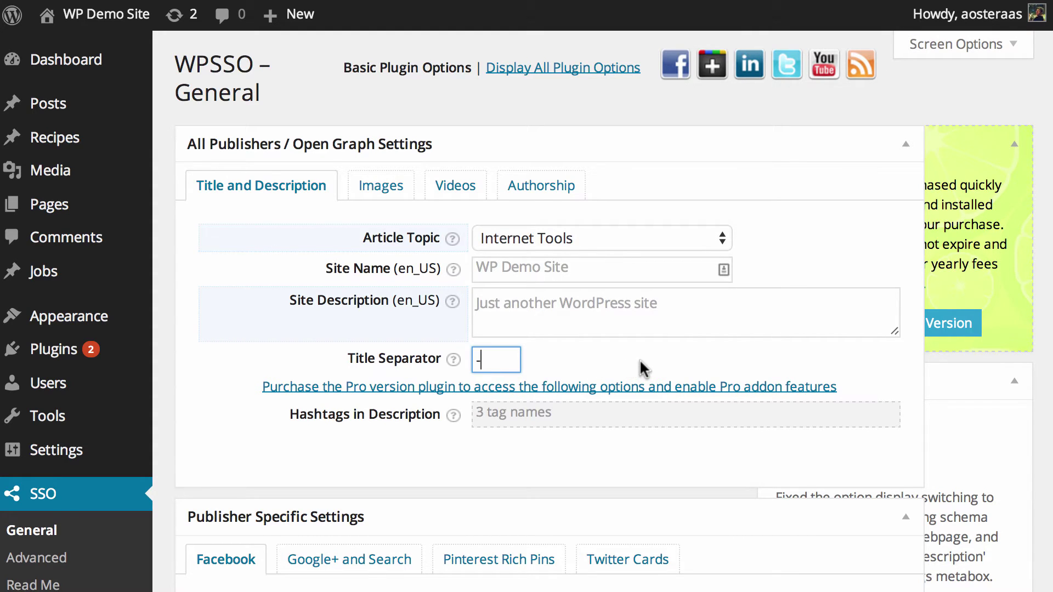
pyautogui.press('BackSpace')
pyautogui.write('–')
pyautogui.press('BackSpace')
pyautogui.write('|')
pyautogui.press('BackSpace')
pyautogui.write('-')
pyautogui.click(310, 363)
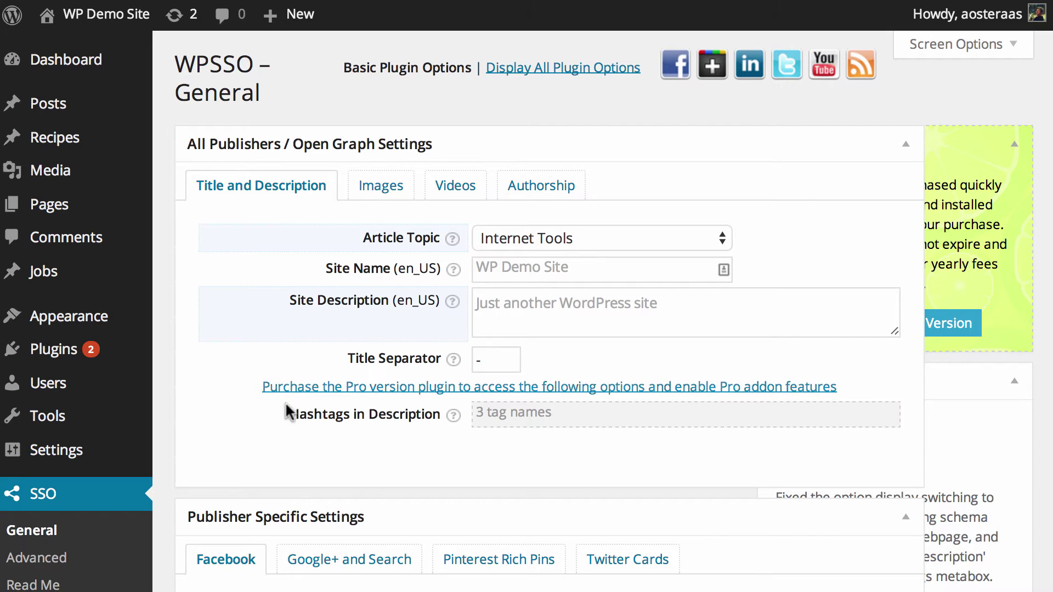
# - Show the Images settings and keep Max Images to Include at 1
pyautogui.click(387, 189)
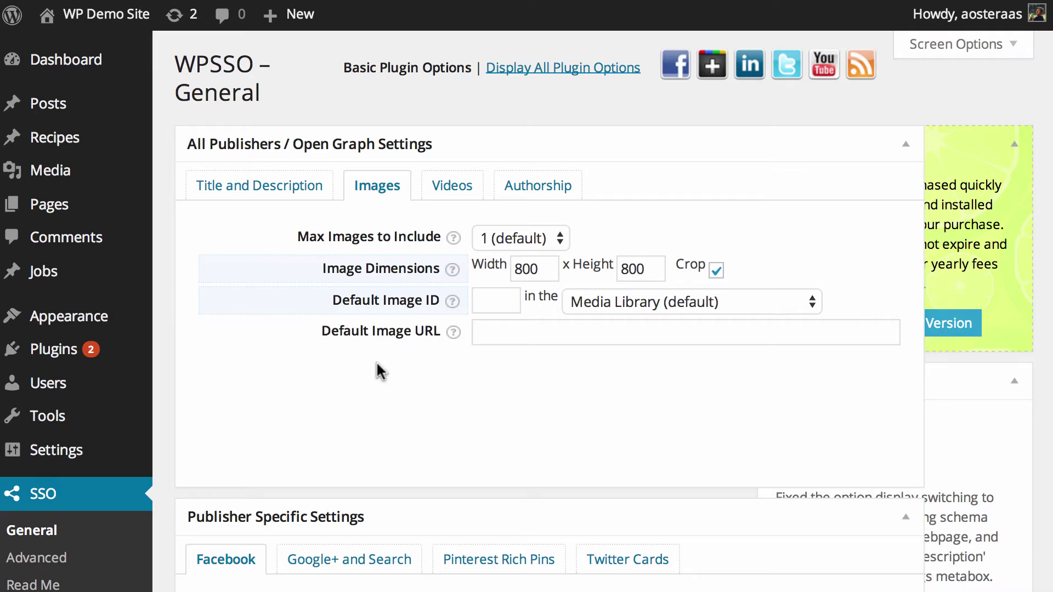
pyautogui.click(530, 241)
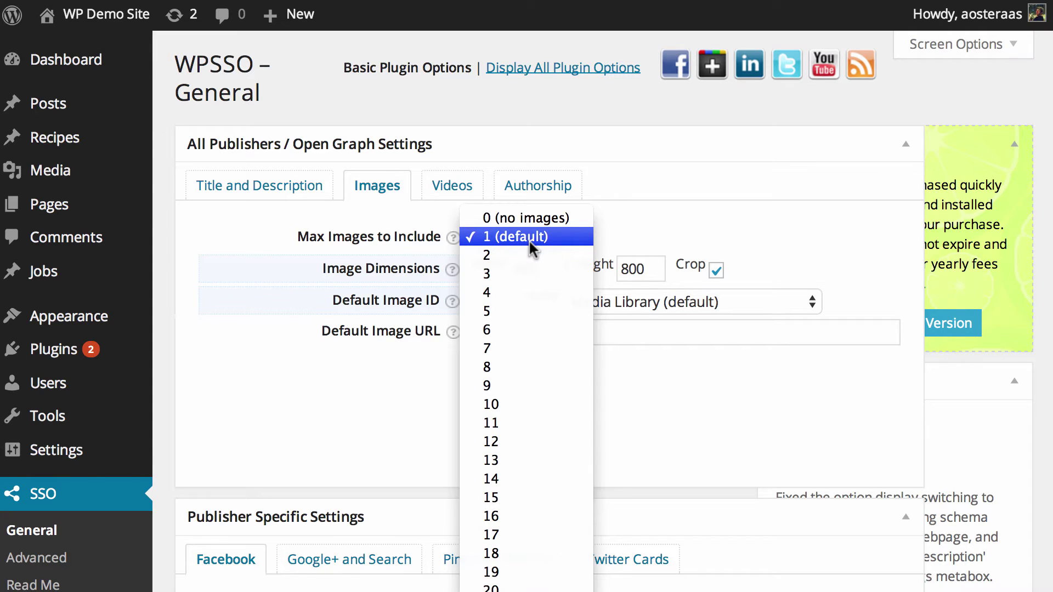
pyautogui.click(529, 239)
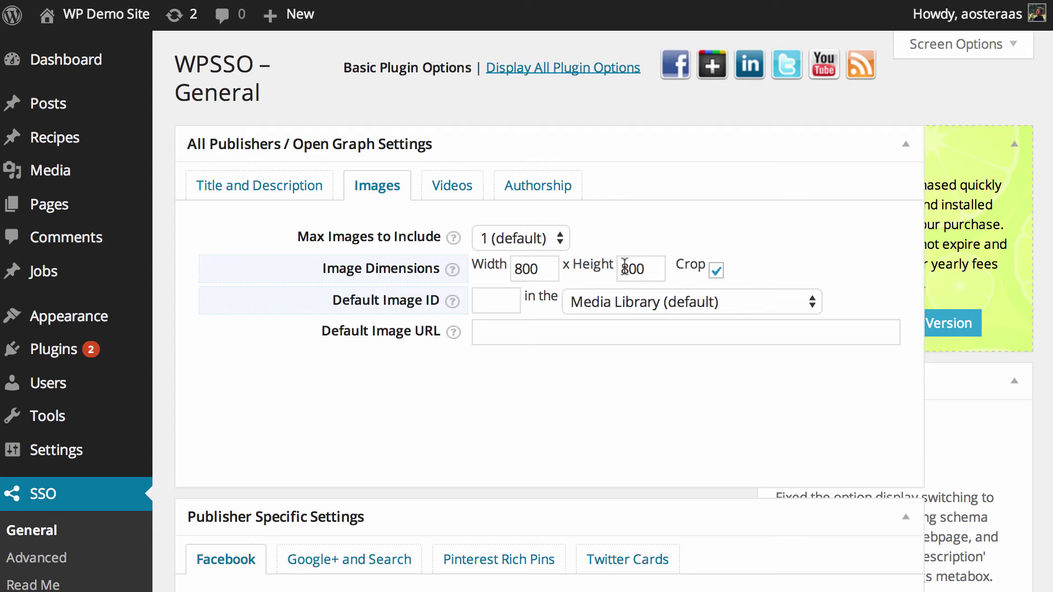
# - Set the Default Image ID to 3 with Media Library as the source
pyautogui.click(508, 301)
pyautogui.write('3')
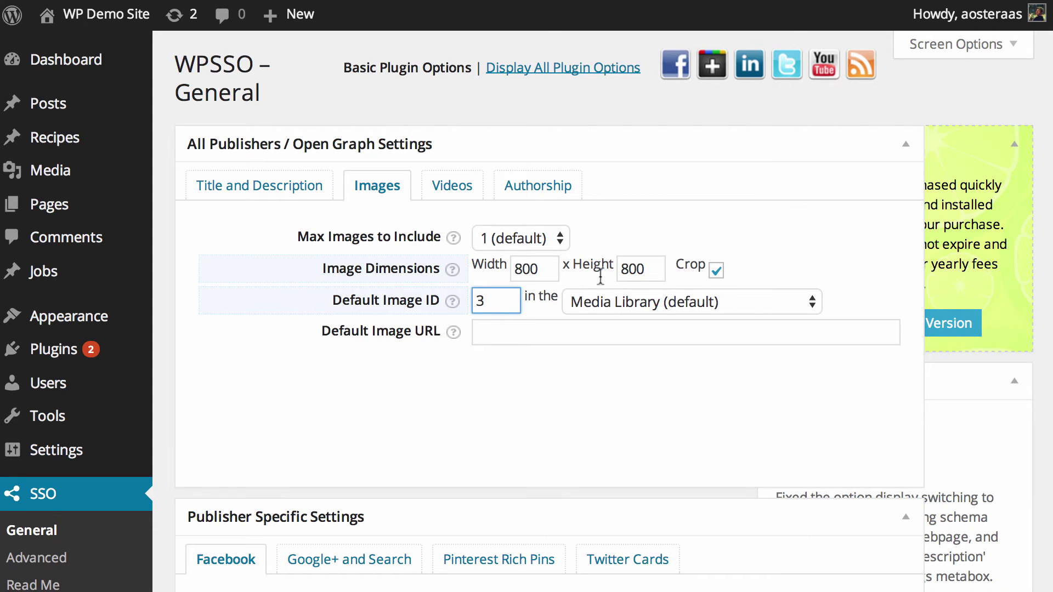
pyautogui.click(631, 302)
pyautogui.click(630, 300)
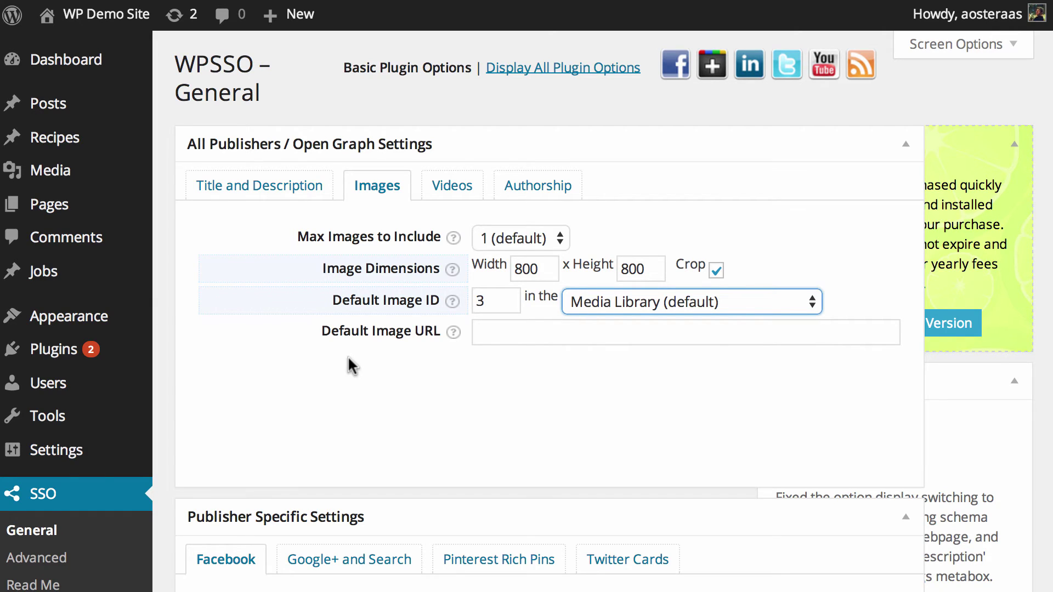
# - Enter example.dev/wp-content/uploads/2014/07/23/imagename.png as the Default Image URL
pyautogui.click(500, 324)
pyautogui.write('example.')
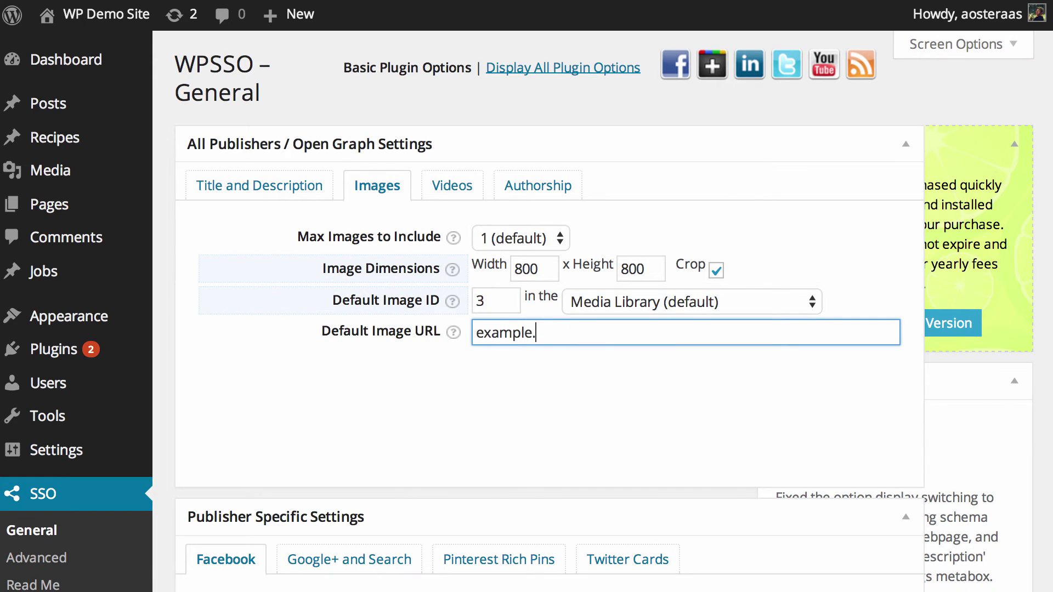
pyautogui.write('dev')
pyautogui.press('BackSpace')
pyautogui.press('BackSpace')
pyautogui.write('dev/wp-content/uploads/2014/07/23')
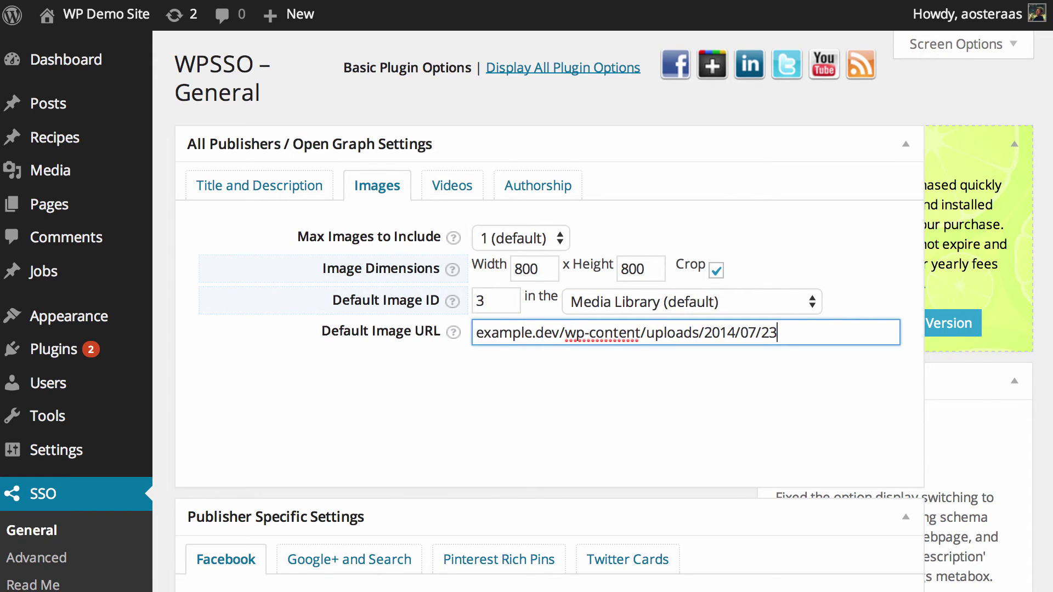
pyautogui.write('/imagename.')
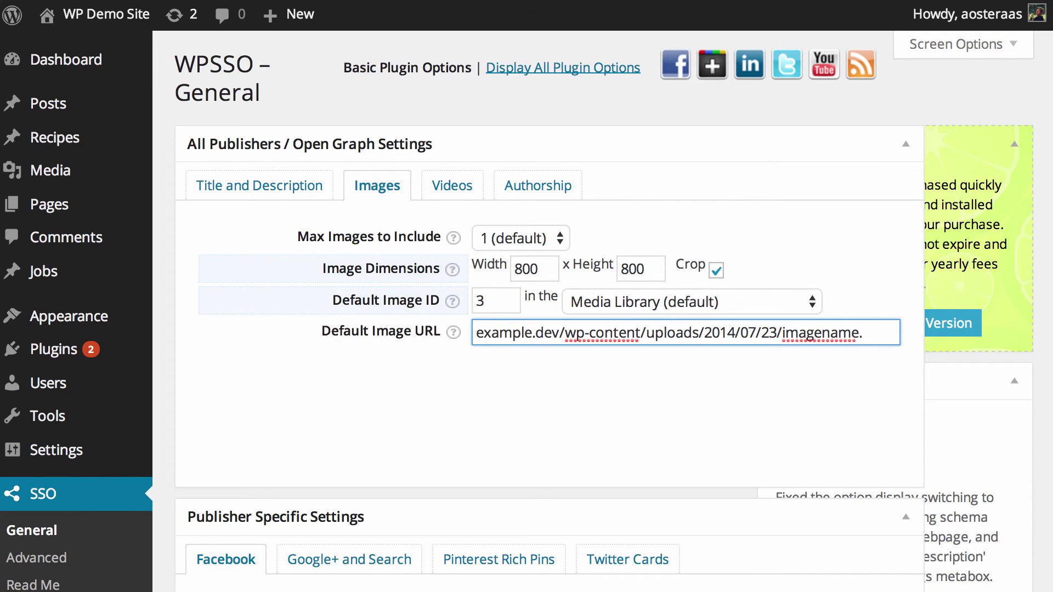
pyautogui.write('png')
# - Glance at the Videos options, then show the Authorship options
pyautogui.click(451, 186)
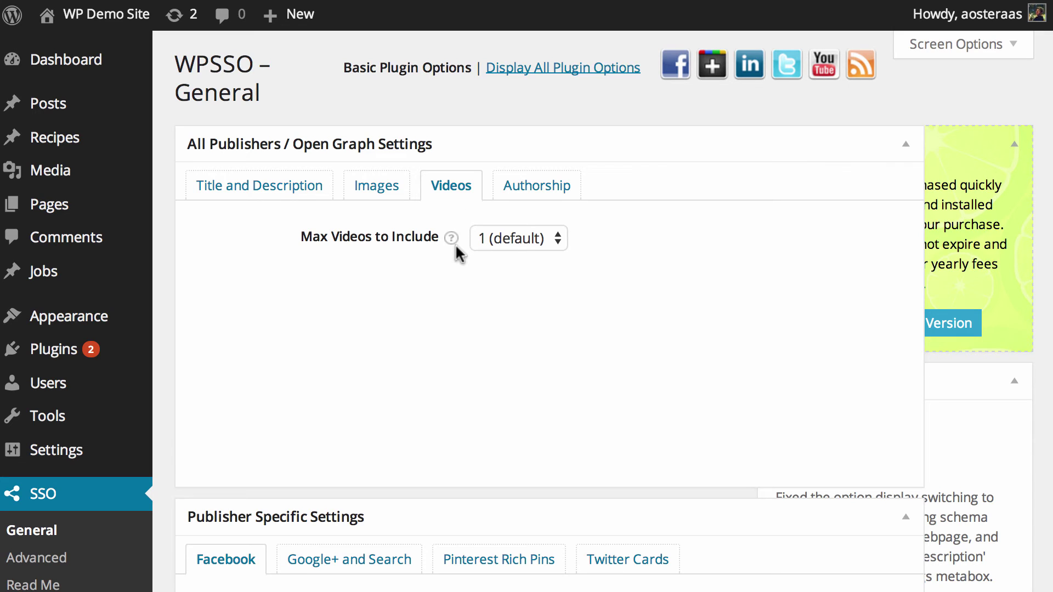
pyautogui.click(538, 189)
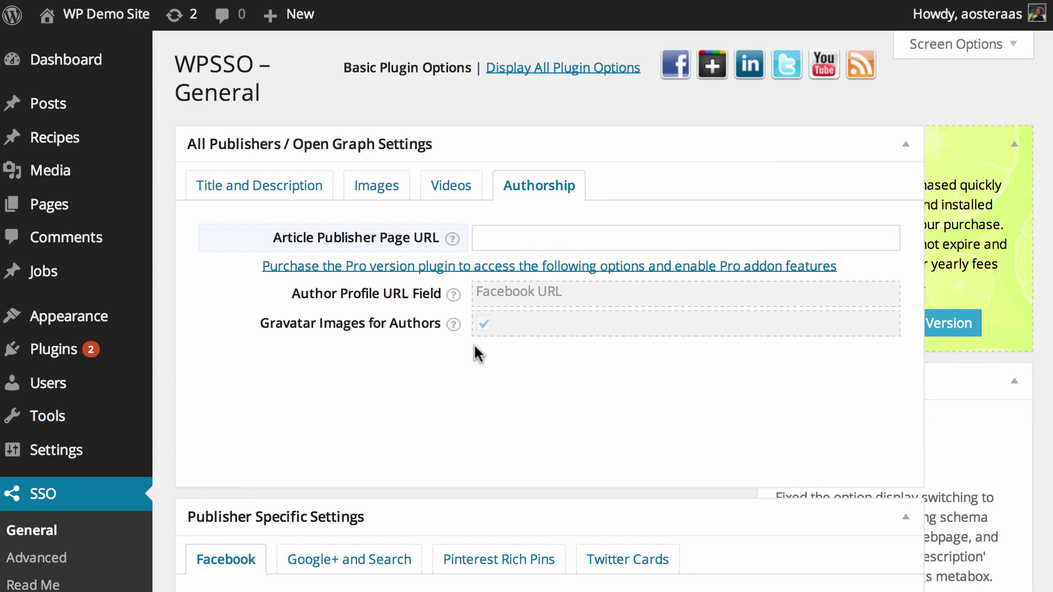
pyautogui.click(542, 242)
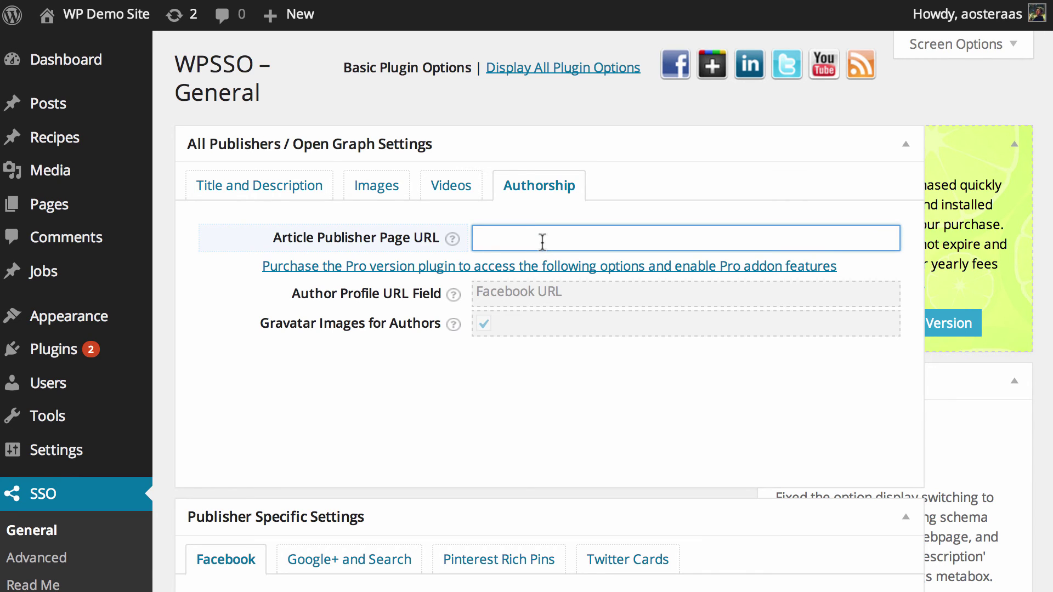
pyautogui.write('https://www.facebook.com/w')
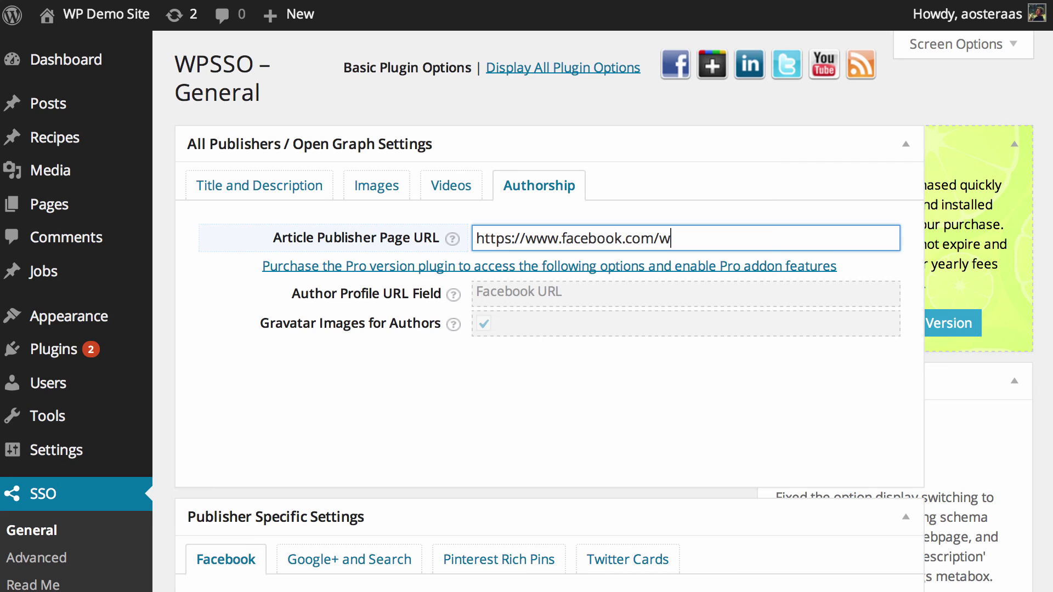
pyautogui.write('pkbdotcom')
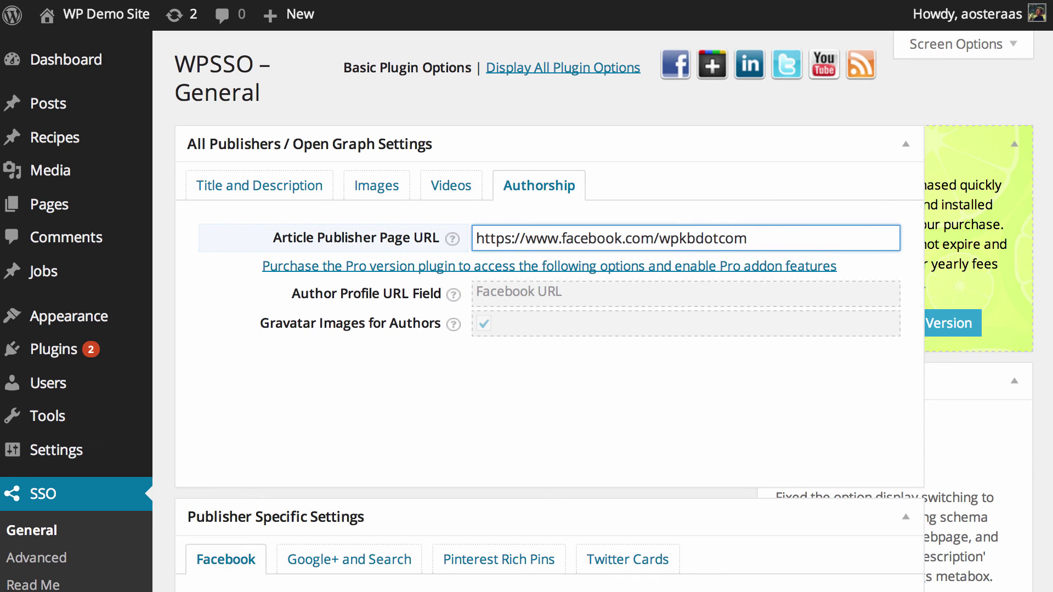